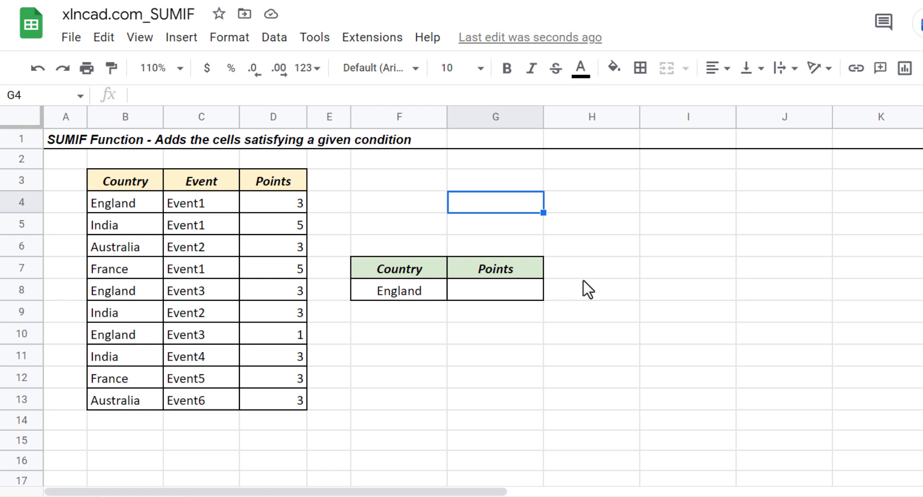
Enter a SUMIF formula in G4 that sums the points in D4:D13 where the country in B4:B13 is "India".
{"action": "type", "text": "=SU"}
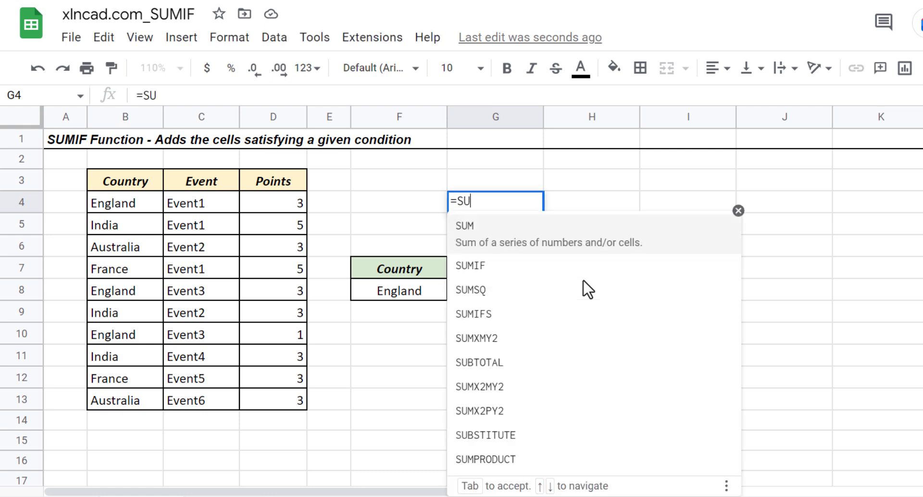
{"action": "type", "text": "MIF("}
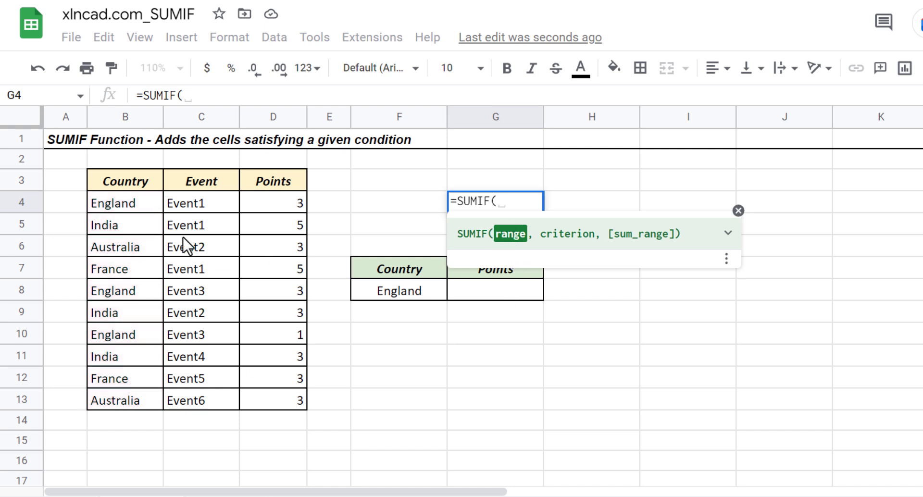
{"action": "left_click_drag", "start_coordinate": [121, 201], "coordinate": [135, 401]}
{"action": "type", "text": ","}
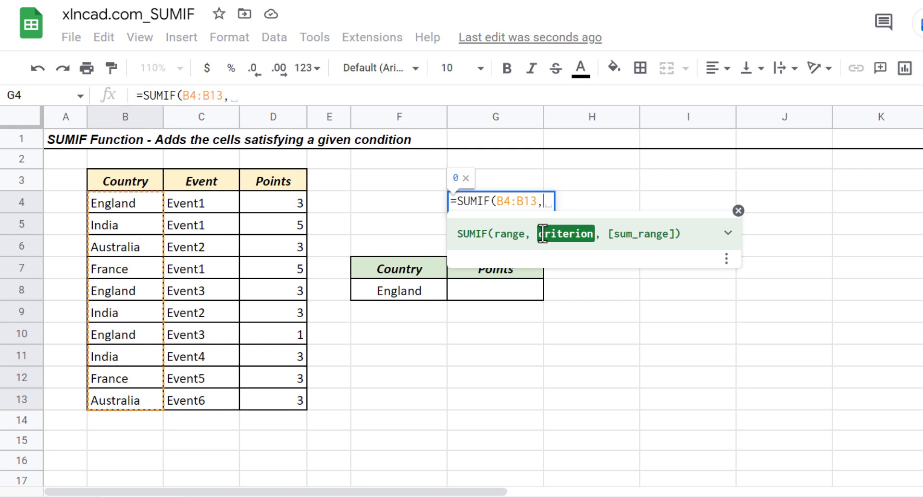
{"action": "type", "text": "\"India"}
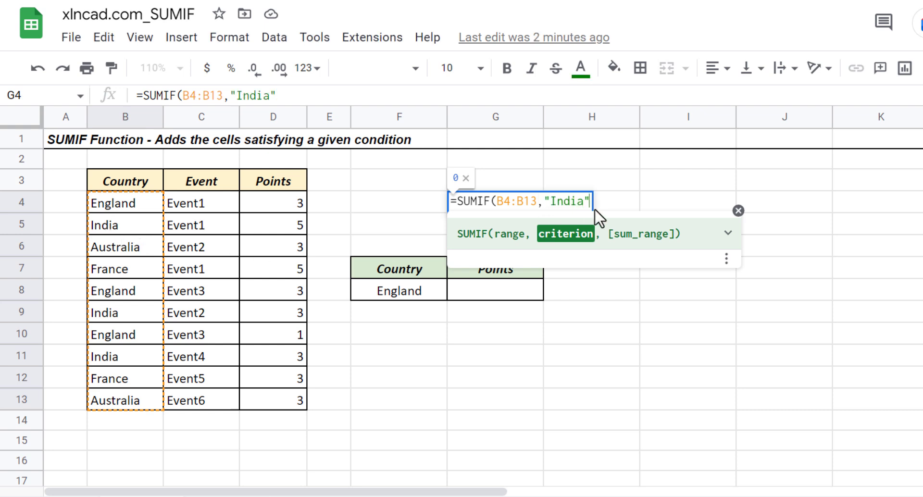
{"action": "type", "text": "\","}
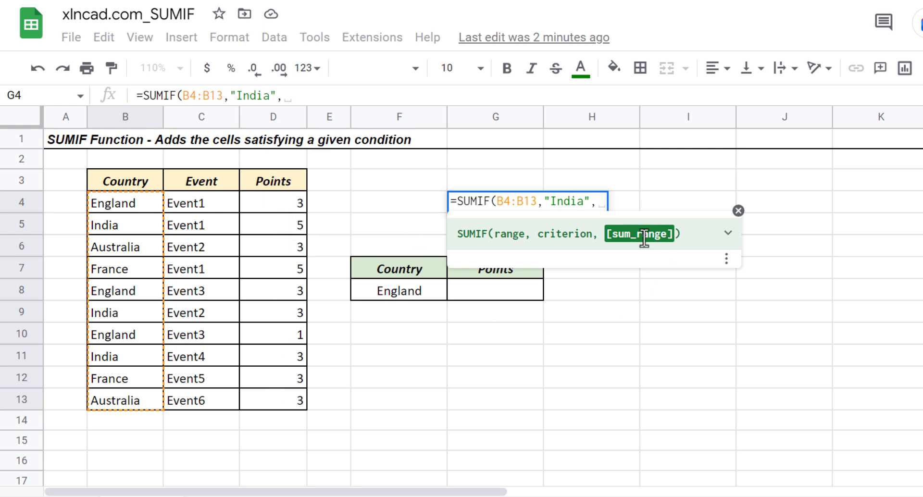
{"action": "mouse_move", "coordinate": [270, 209]}
{"action": "left_mouse_down"}
{"action": "mouse_move", "coordinate": [280, 391]}
{"action": "mouse_move", "coordinate": [303, 399]}
{"action": "left_mouse_up"}
{"action": "key", "text": "Return"}
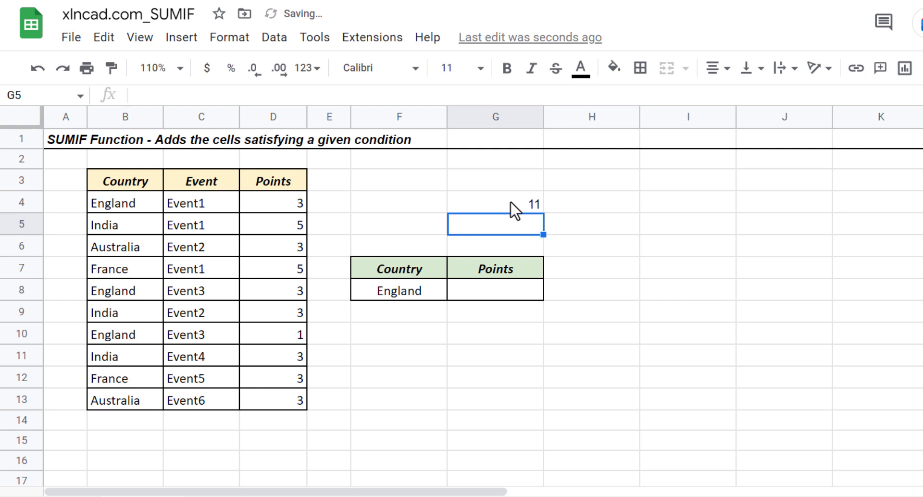
Change the criterion of the SUMIF formula in G4 to "France".
{"action": "left_click", "coordinate": [534, 207]}
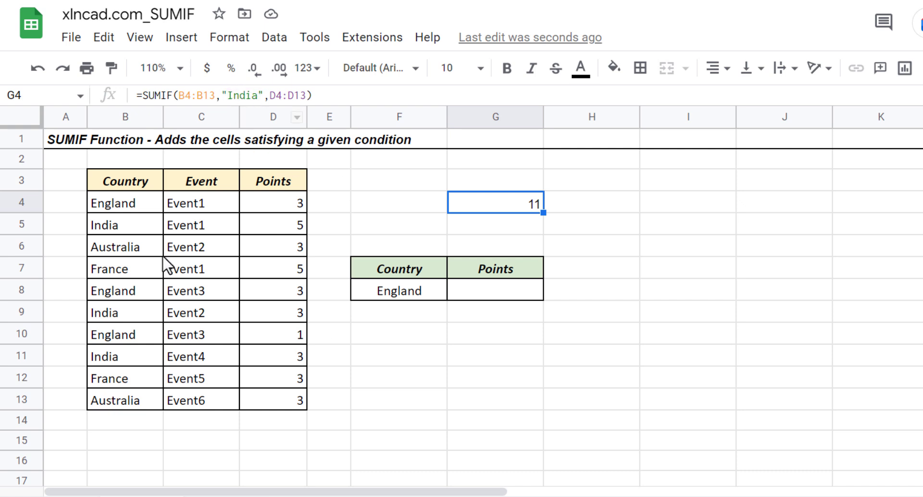
{"action": "left_click", "coordinate": [228, 95]}
{"action": "left_click_drag", "start_coordinate": [228, 95], "coordinate": [255, 98]}
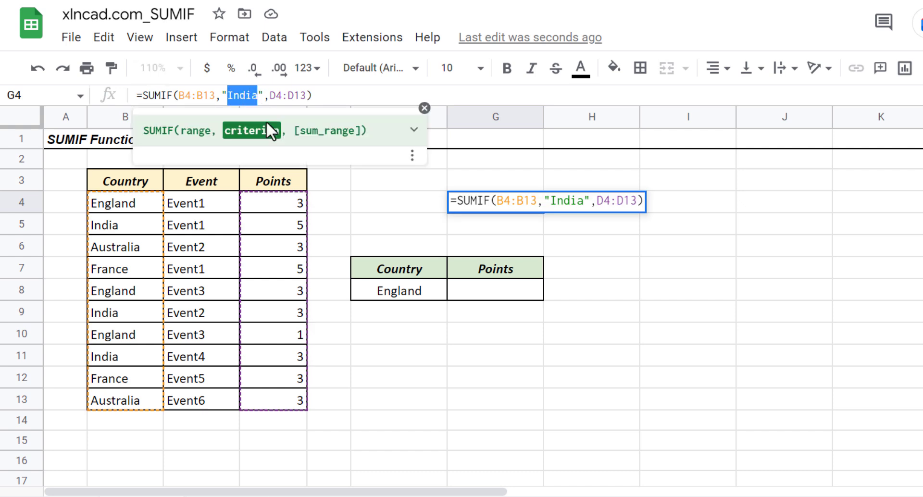
{"action": "type", "text": "France"}
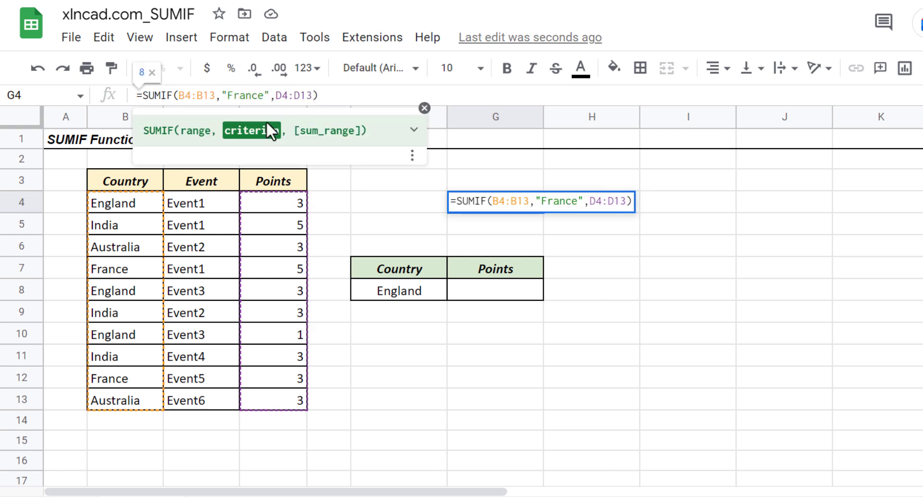
{"action": "key", "text": "Return"}
{"action": "left_click", "coordinate": [484, 207]}
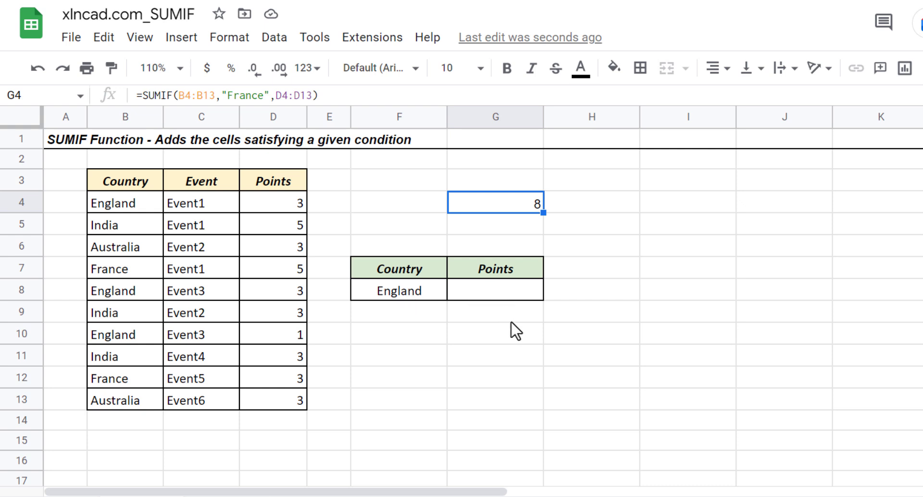
Enter a SUMIF formula in G8 with range B4:B13, the country cell F8 as criterion, and sum range D4:D13.
{"action": "left_click", "coordinate": [509, 288]}
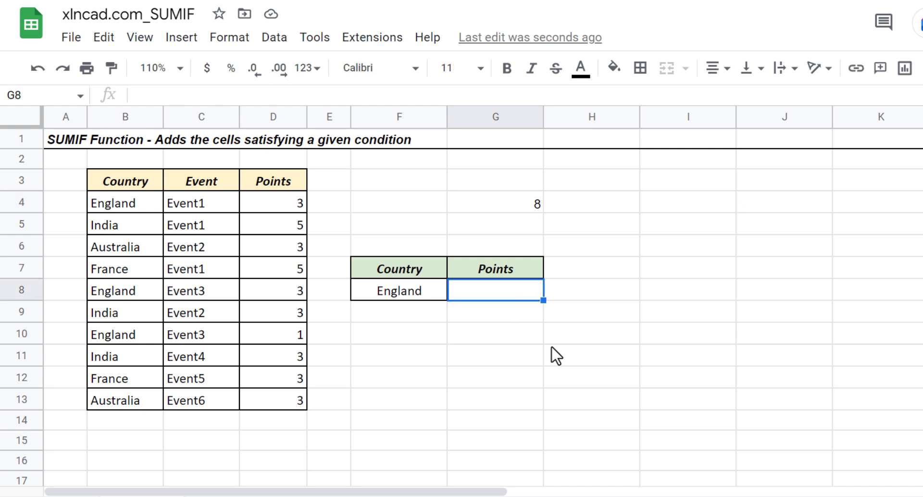
{"action": "type", "text": "=SUM"}
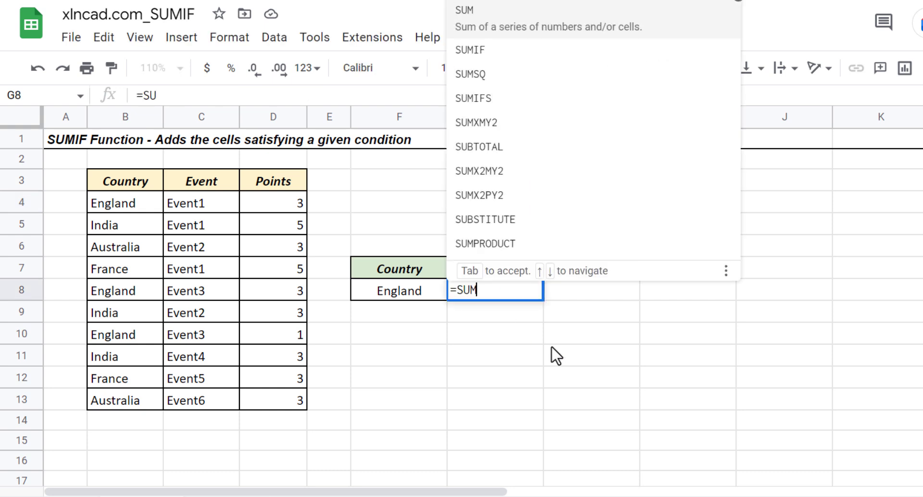
{"action": "type", "text": "IF("}
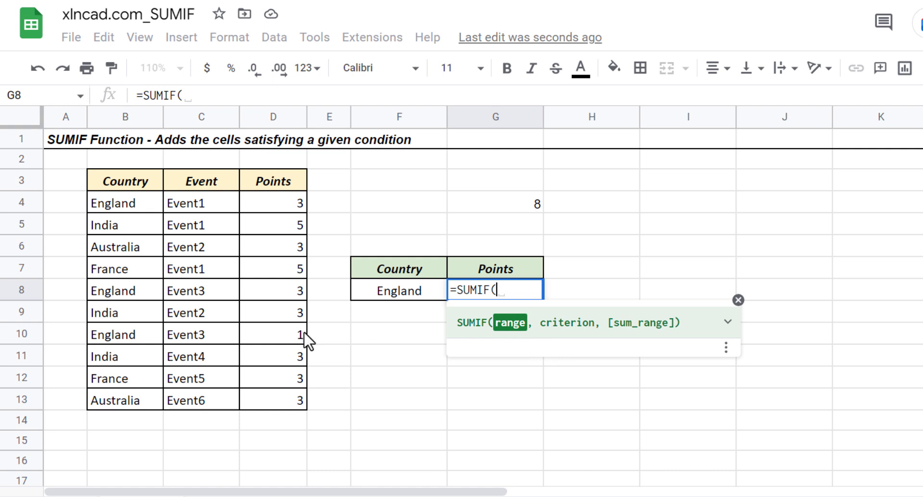
{"action": "left_click_drag", "start_coordinate": [134, 207], "coordinate": [150, 402]}
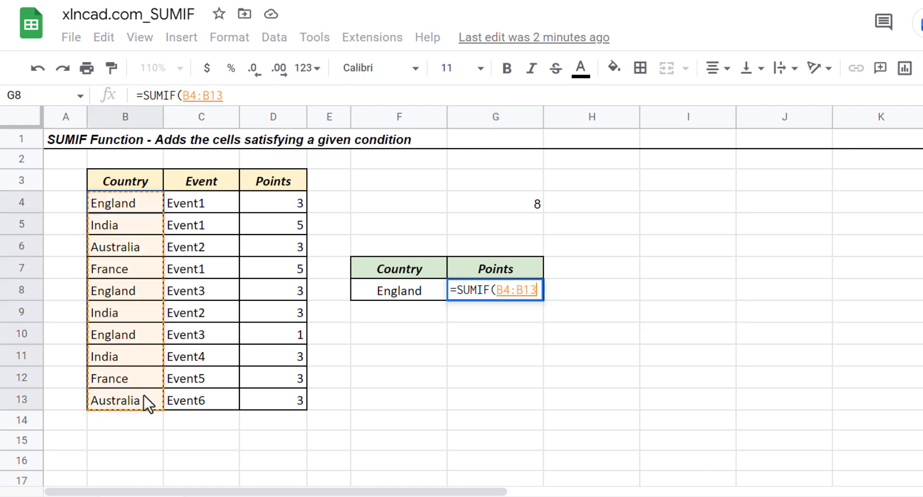
{"action": "type", "text": ","}
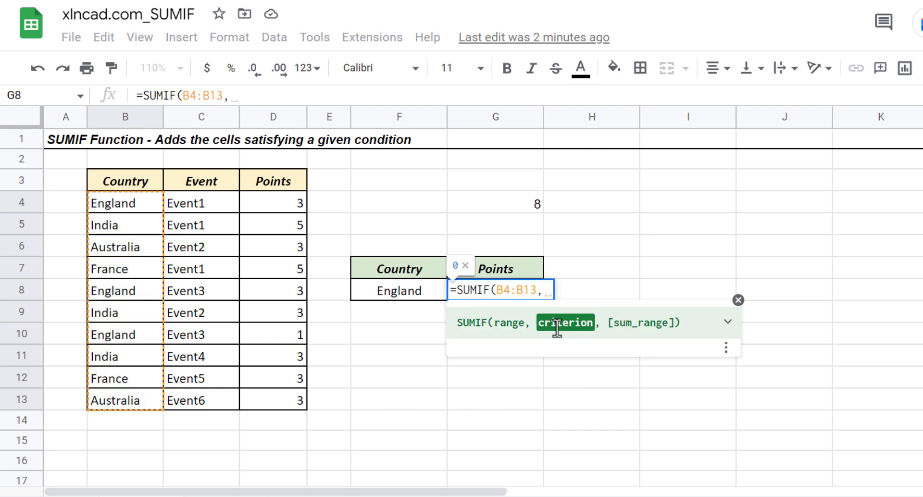
{"action": "left_click", "coordinate": [393, 298]}
{"action": "type", "text": ","}
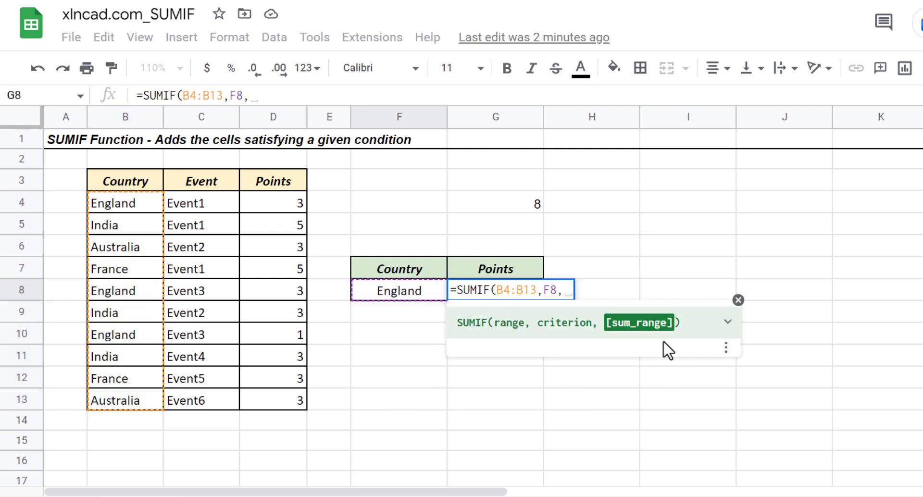
{"action": "left_click_drag", "start_coordinate": [279, 204], "coordinate": [299, 405]}
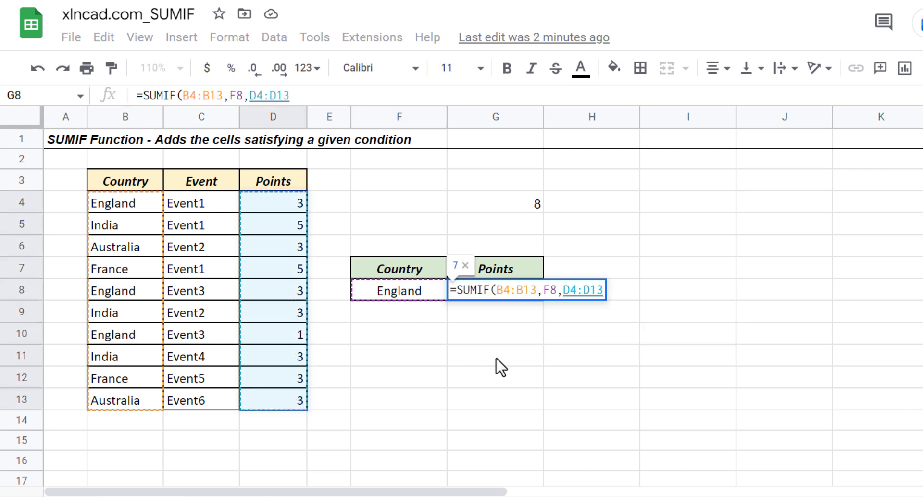
{"action": "key", "text": "Return"}
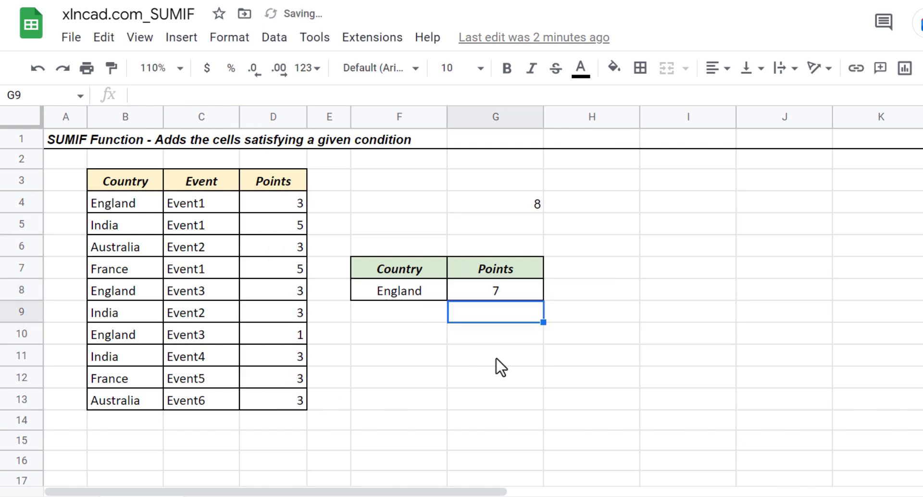
{"action": "left_click", "coordinate": [508, 290]}
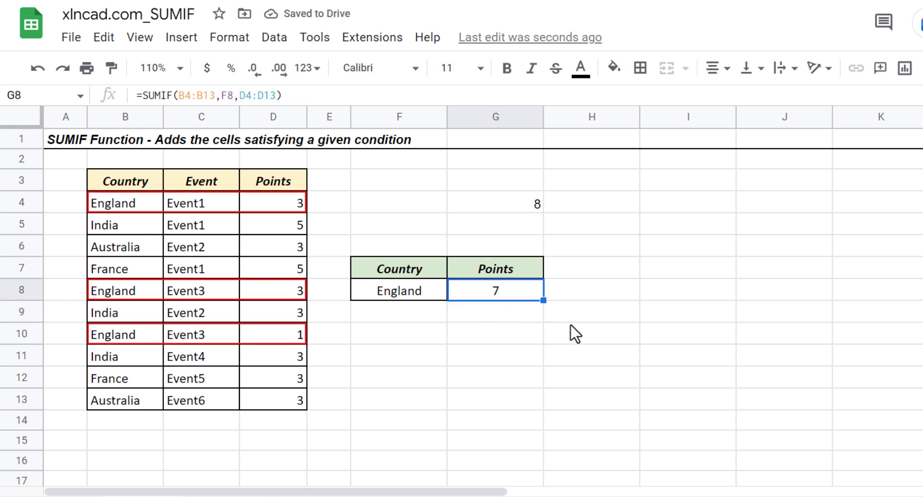
Set the country in F8 to India and check the points formula in G8.
{"action": "left_click", "coordinate": [398, 295]}
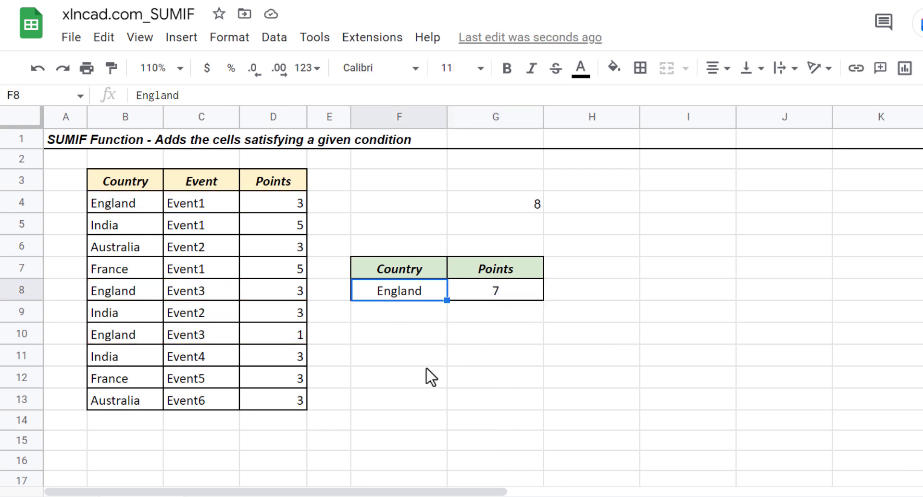
{"action": "type", "text": "India"}
{"action": "key", "text": "Return"}
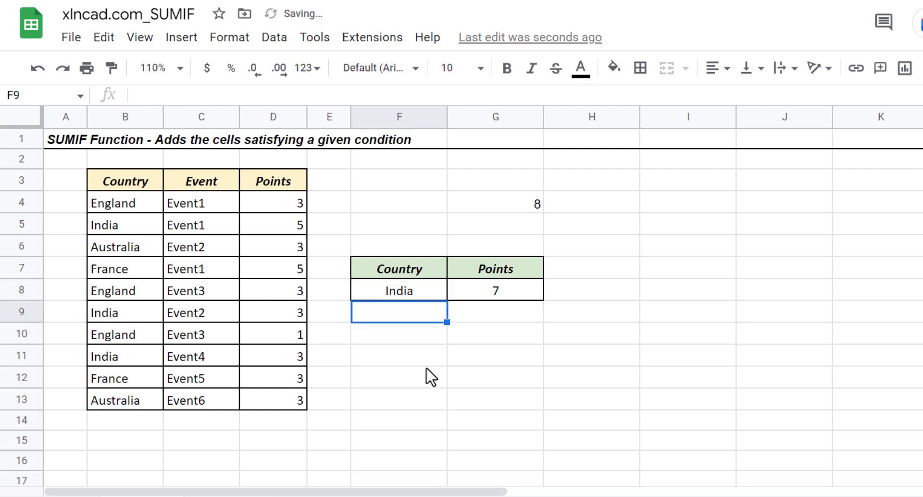
{"action": "left_click", "coordinate": [524, 294]}
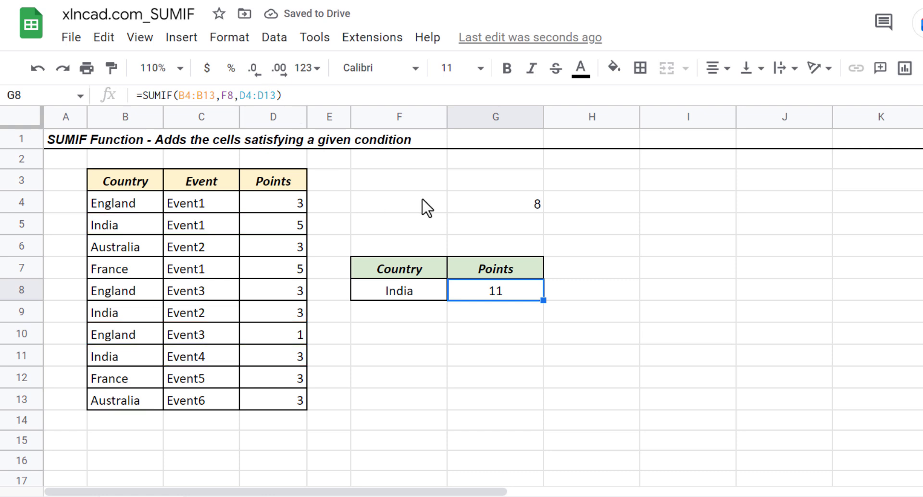
Set the country criterion in F8 to France.
{"action": "left_click", "coordinate": [407, 287]}
{"action": "type", "text": "France"}
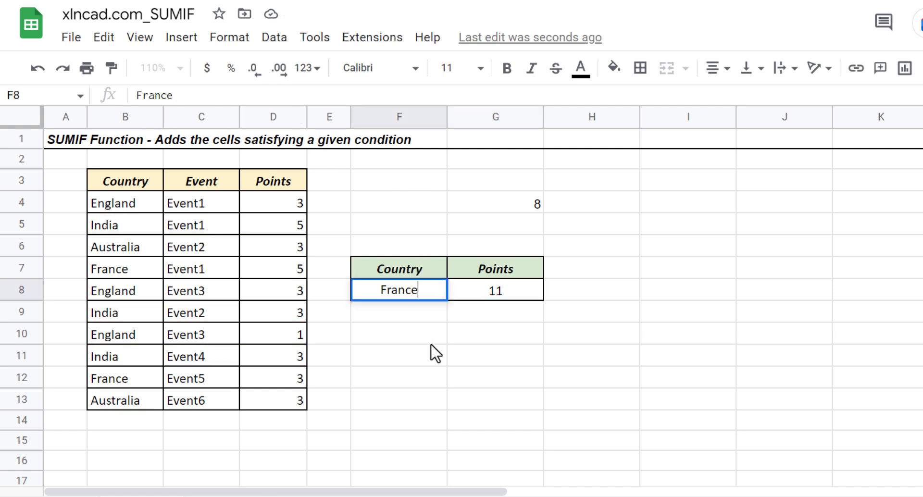
{"action": "key", "text": "Return"}
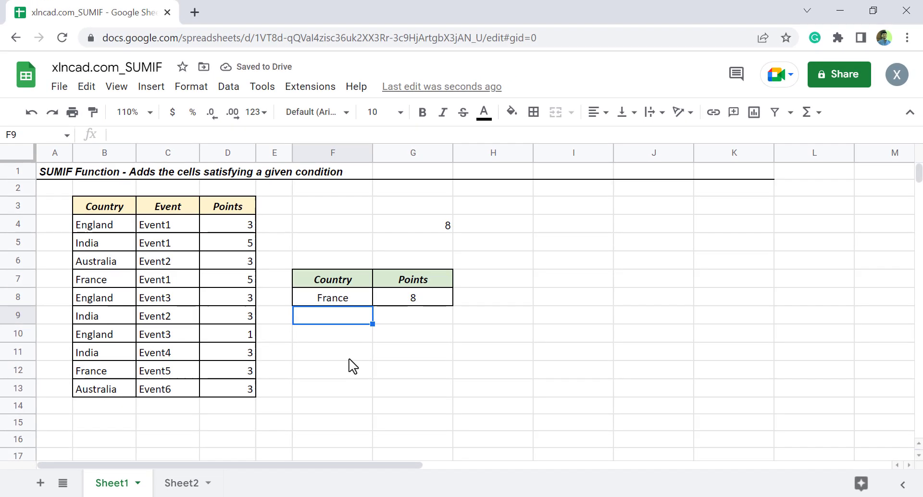
Open Sheet2 and look through the full medal table alongside the two listed tasks.
{"action": "left_click", "coordinate": [185, 483]}
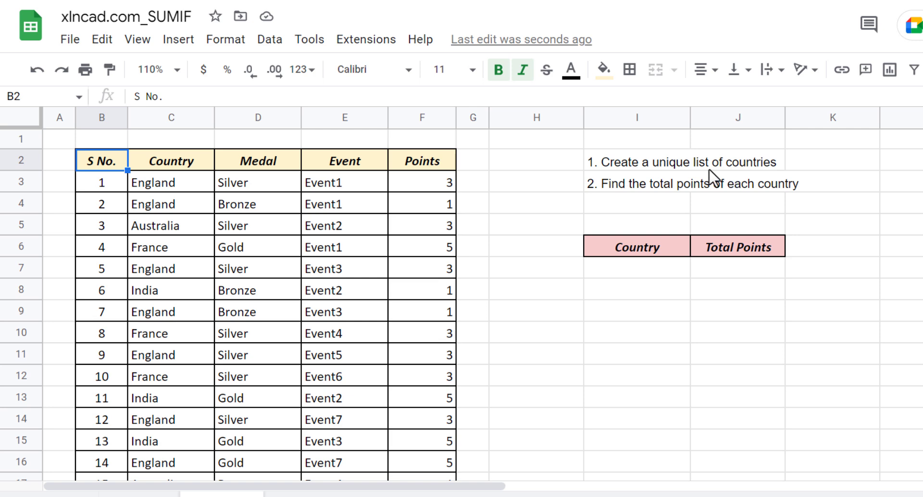
{"action": "scroll", "coordinate": [169, 231], "scroll_direction": "down", "scroll_amount": 5}
{"action": "scroll", "coordinate": [169, 266], "scroll_direction": "down", "scroll_amount": 2}
{"action": "scroll", "coordinate": [169, 288], "scroll_direction": "up", "scroll_amount": 8}
{"action": "scroll", "coordinate": [159, 250], "scroll_direction": "down", "scroll_amount": 5}
{"action": "scroll", "coordinate": [161, 291], "scroll_direction": "up", "scroll_amount": 5}
{"action": "scroll", "coordinate": [176, 197], "scroll_direction": "down", "scroll_amount": 5}
{"action": "scroll", "coordinate": [179, 270], "scroll_direction": "up", "scroll_amount": 5}
Create a unique list of countries in I7 with a UNIQUE formula on C3:C23.
{"action": "left_click", "coordinate": [618, 273]}
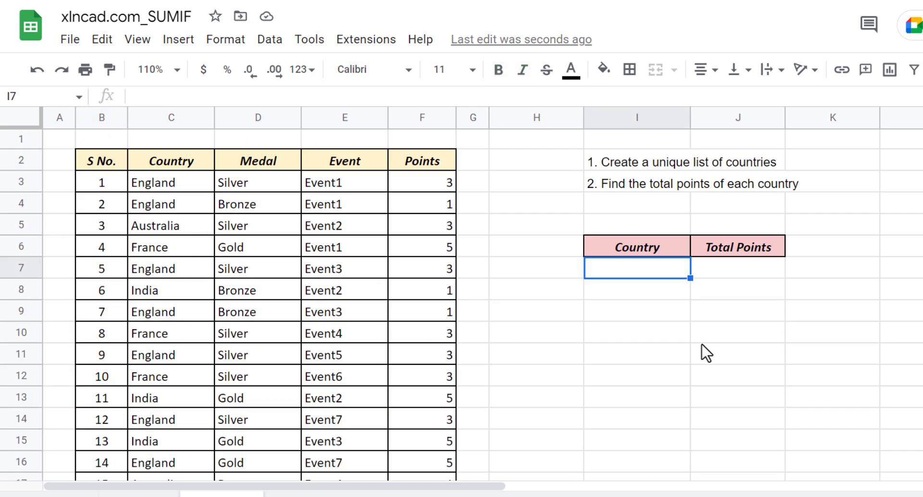
{"action": "type", "text": "="}
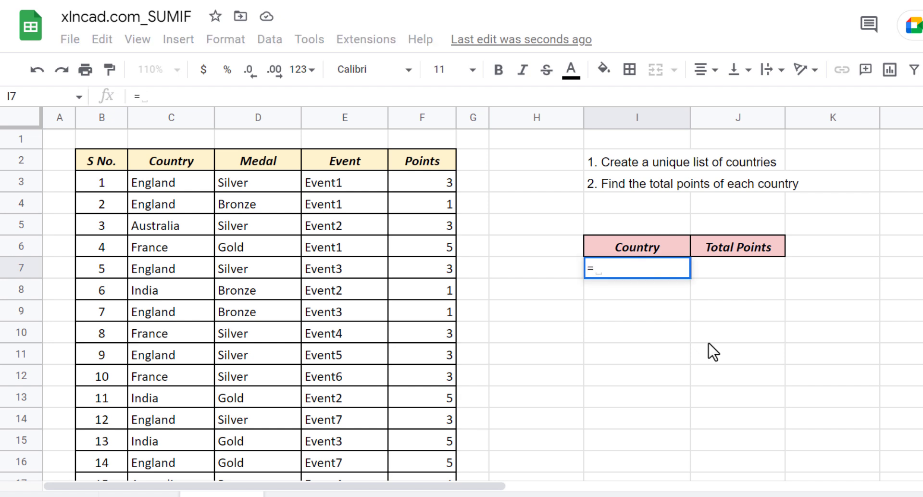
{"action": "type", "text": "UNIQ"}
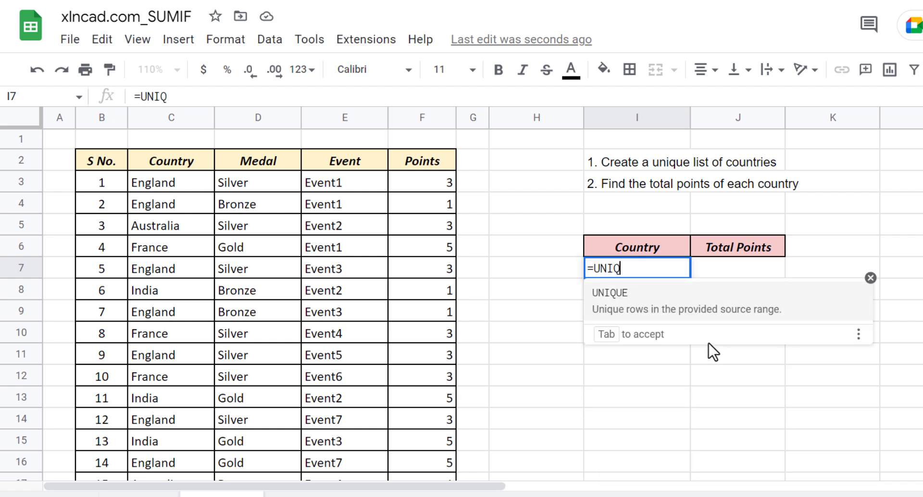
{"action": "type", "text": "UE("}
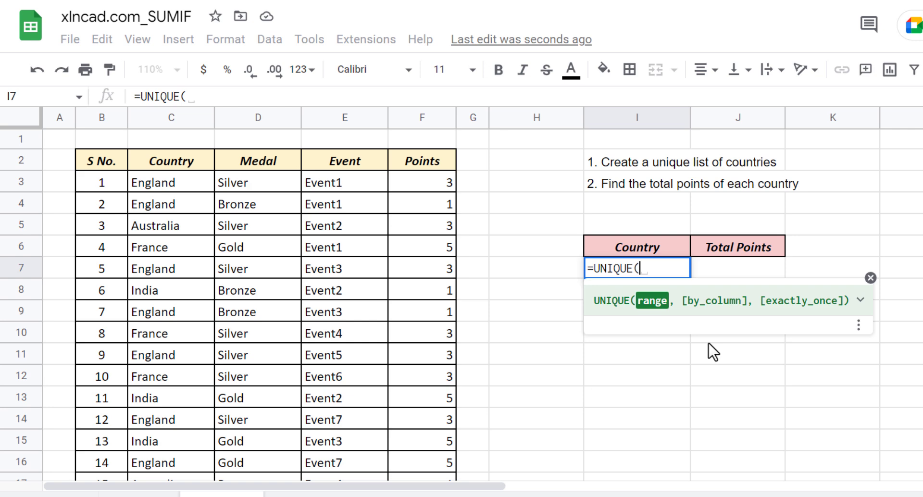
{"action": "left_click_drag", "start_coordinate": [181, 185], "coordinate": [179, 439]}
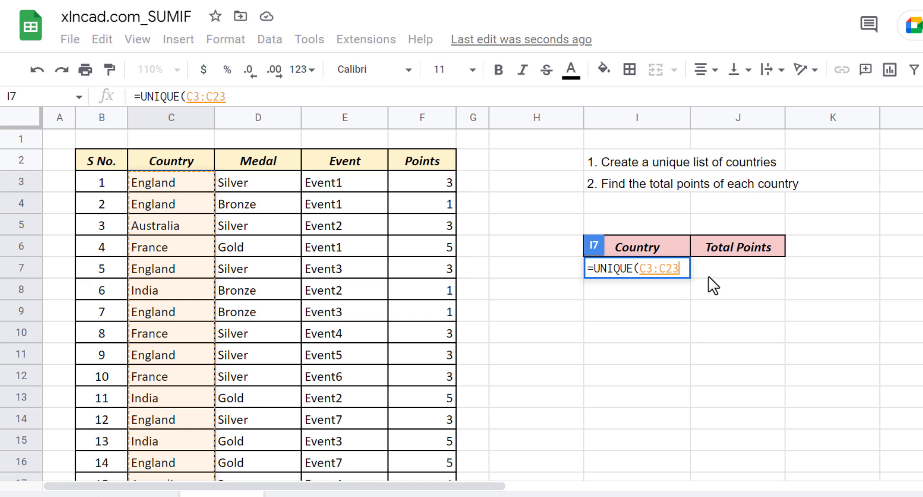
{"action": "type", "text": ")"}
{"action": "key", "text": "Return"}
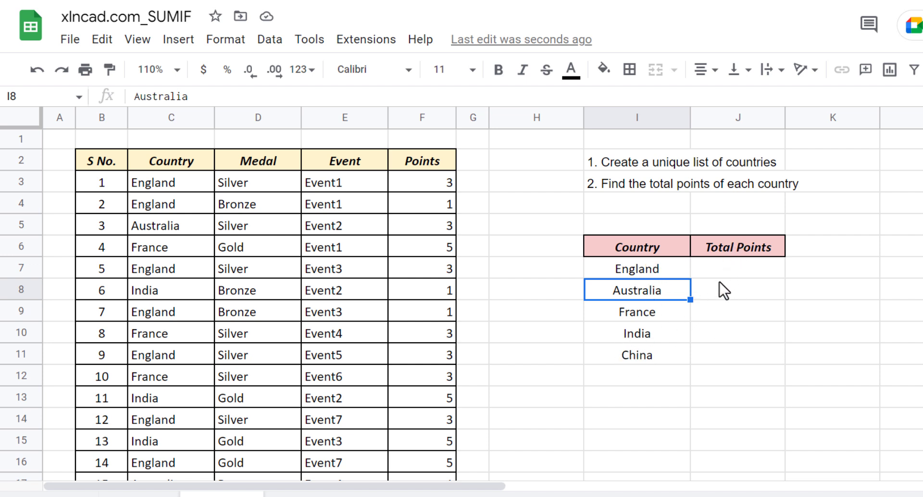
Start a SUMIF formula in J7 with the country column locked as the range $C$3:$C$23.
{"action": "left_click", "coordinate": [728, 267]}
{"action": "type", "text": "="}
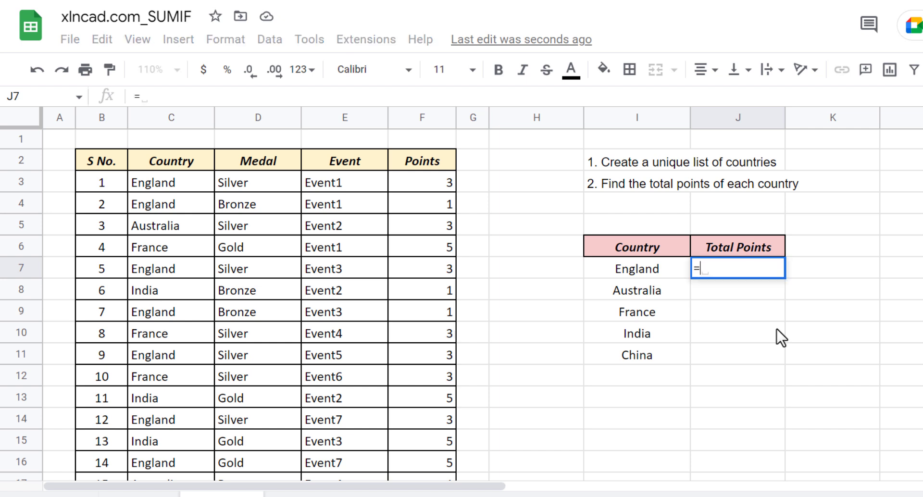
{"action": "type", "text": "SUMIF"}
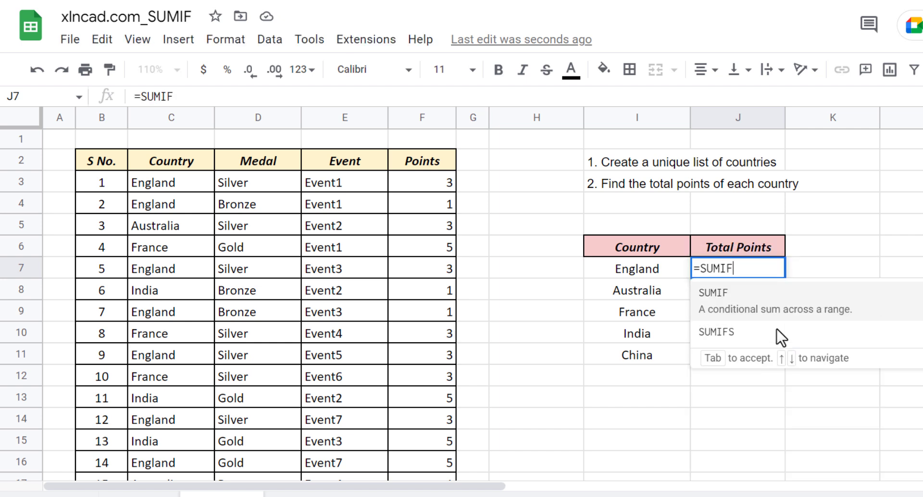
{"action": "type", "text": "("}
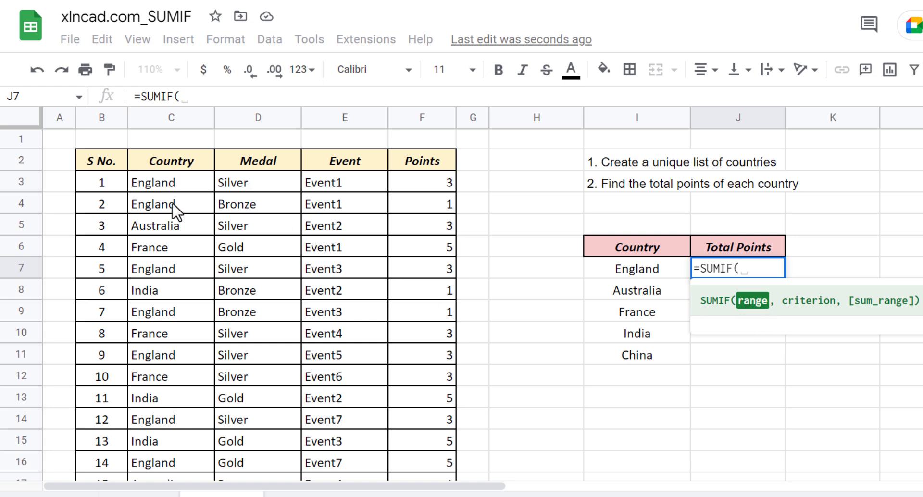
{"action": "left_click_drag", "start_coordinate": [174, 183], "coordinate": [169, 494]}
{"action": "left_click_drag", "start_coordinate": [166, 393], "coordinate": [177, 384]}
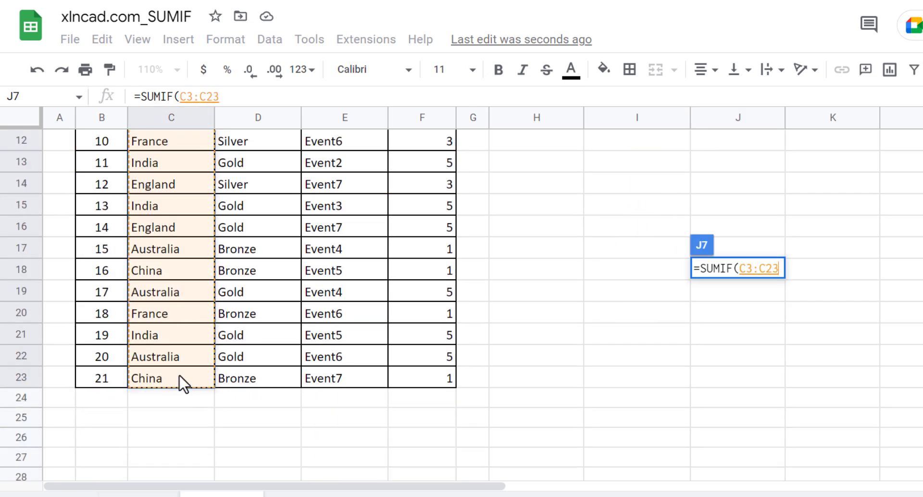
{"action": "scroll", "coordinate": [190, 313], "scroll_direction": "up", "scroll_amount": 4}
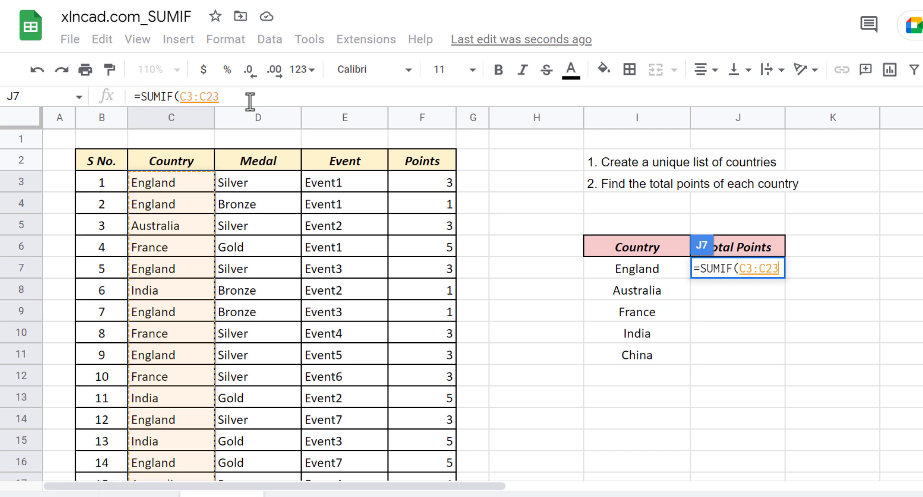
{"action": "key", "text": "F4"}
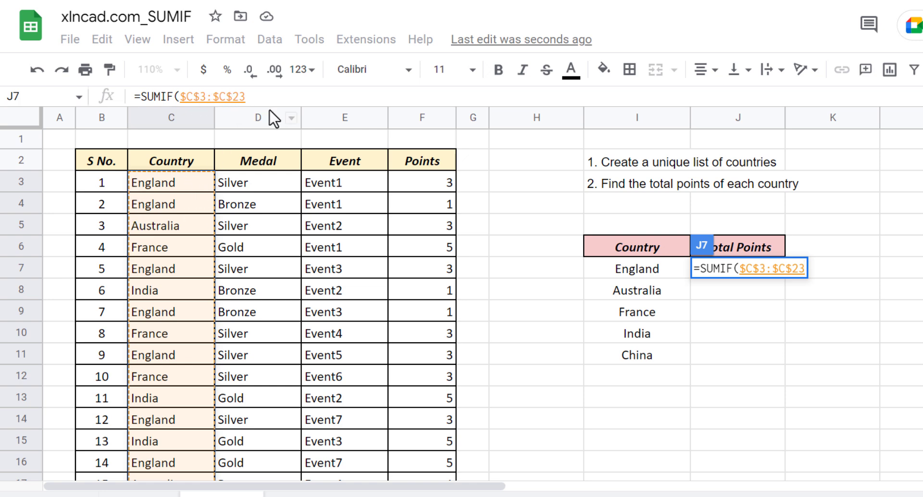
Complete the J7 SUMIF formula with I7 as criterion and the locked points column $F$3:$F$23 as sum range.
{"action": "left_click", "coordinate": [288, 98]}
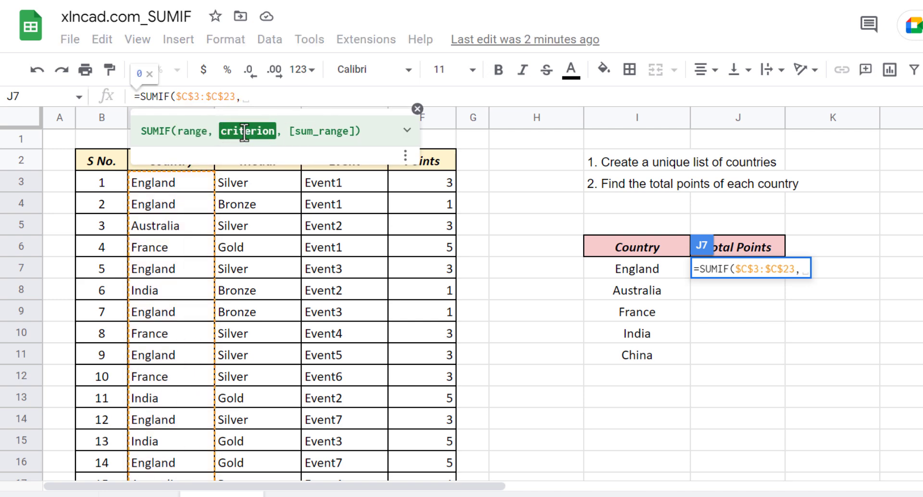
{"action": "left_click", "coordinate": [630, 269]}
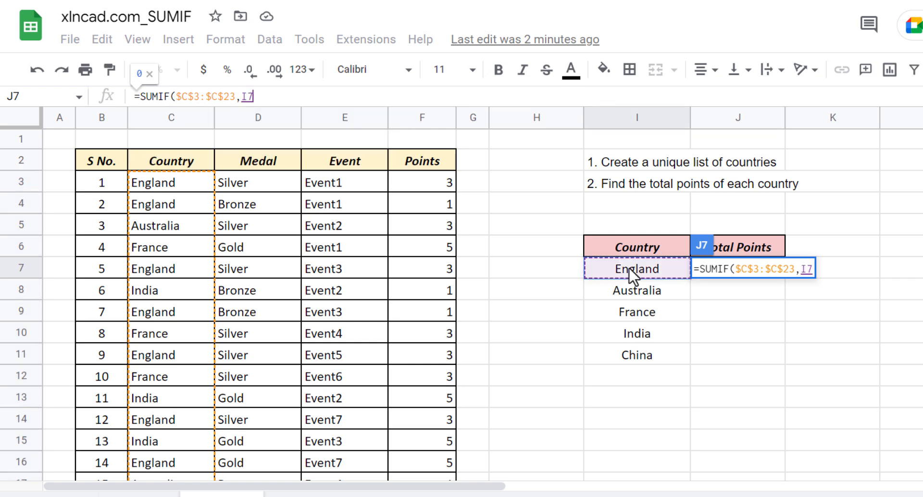
{"action": "type", "text": ","}
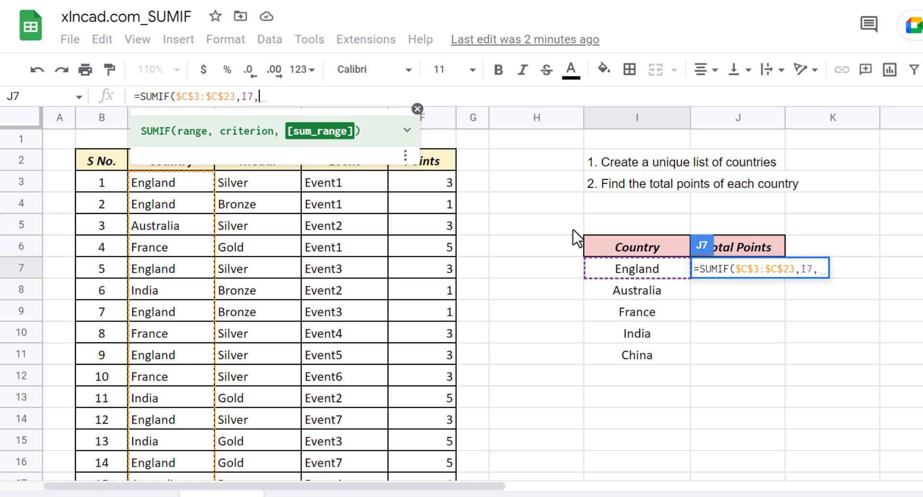
{"action": "left_click_drag", "start_coordinate": [420, 181], "coordinate": [441, 382]}
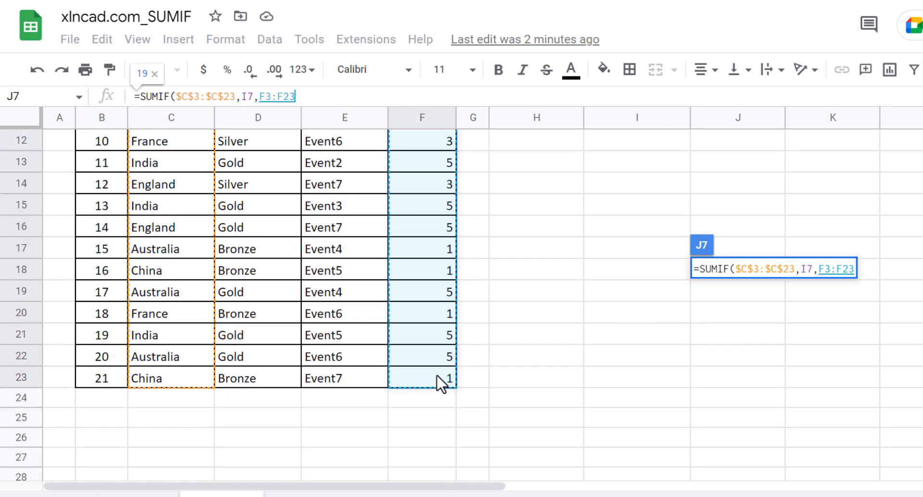
{"action": "scroll", "coordinate": [439, 382], "scroll_direction": "up", "scroll_amount": 4}
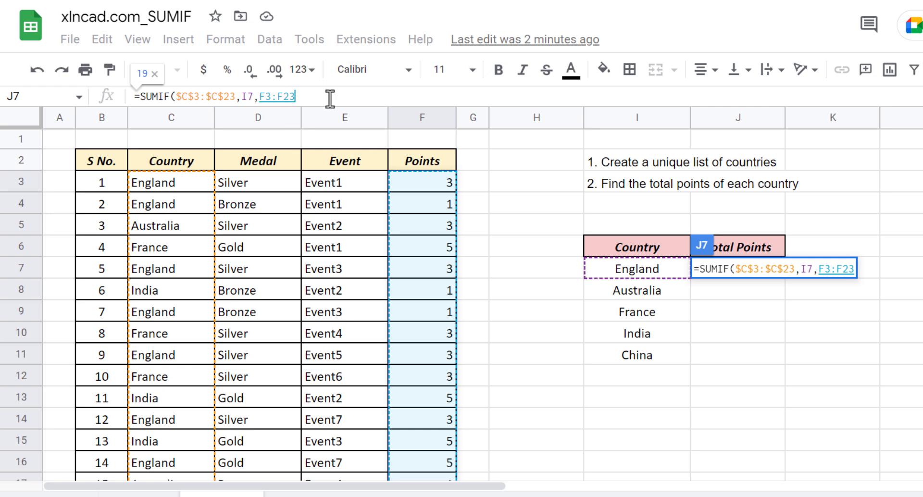
{"action": "key", "text": "F4"}
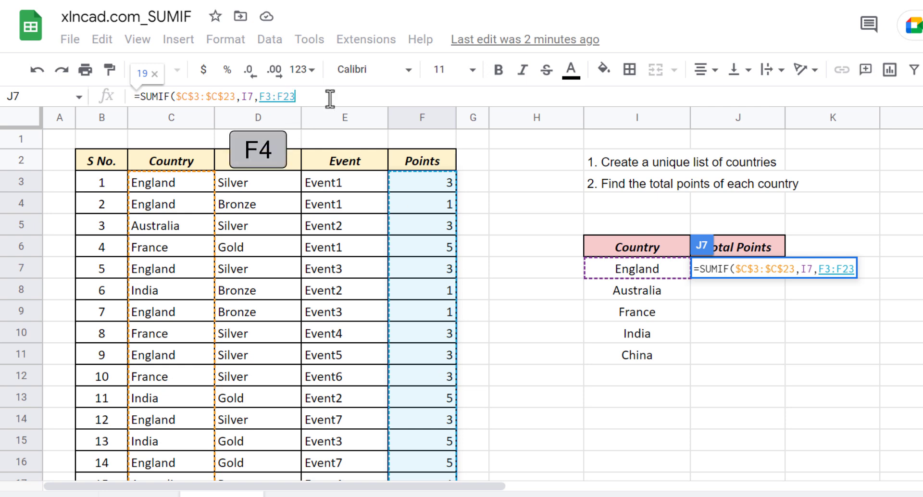
{"action": "type", "text": ")"}
{"action": "key", "text": "Return"}
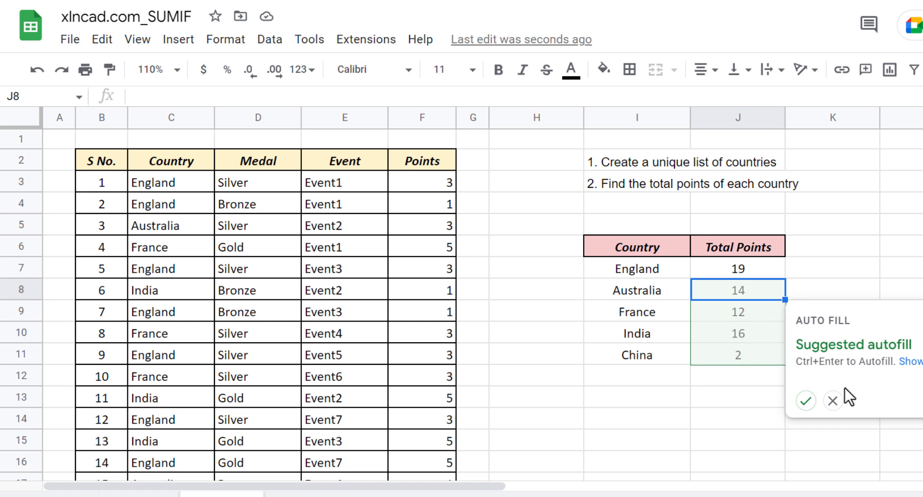
Accept the suggested autofill of the total points formula for the remaining countries in J8:J11 and dismiss the notification.
{"action": "left_click", "coordinate": [806, 400]}
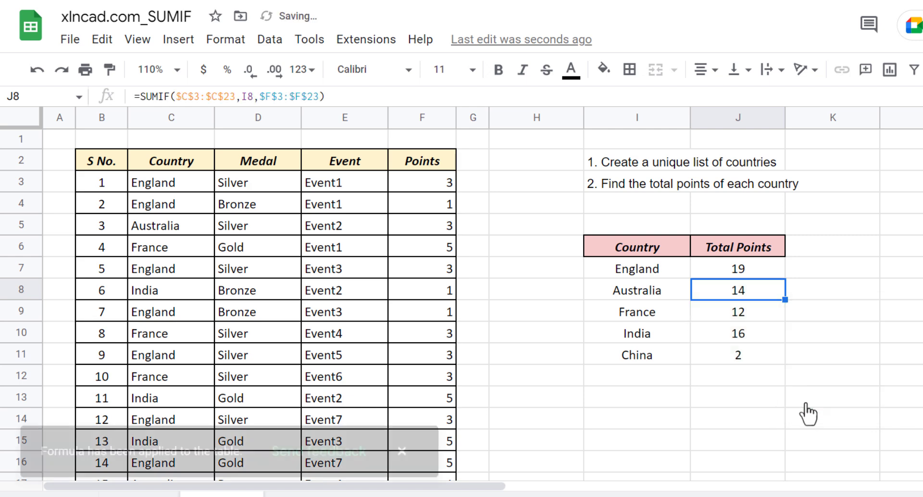
{"action": "left_click", "coordinate": [766, 272]}
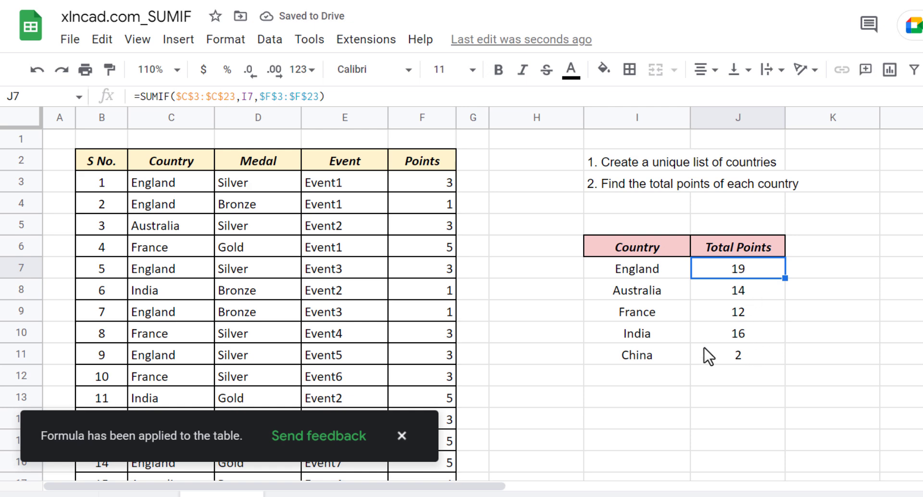
{"action": "left_click", "coordinate": [403, 436]}
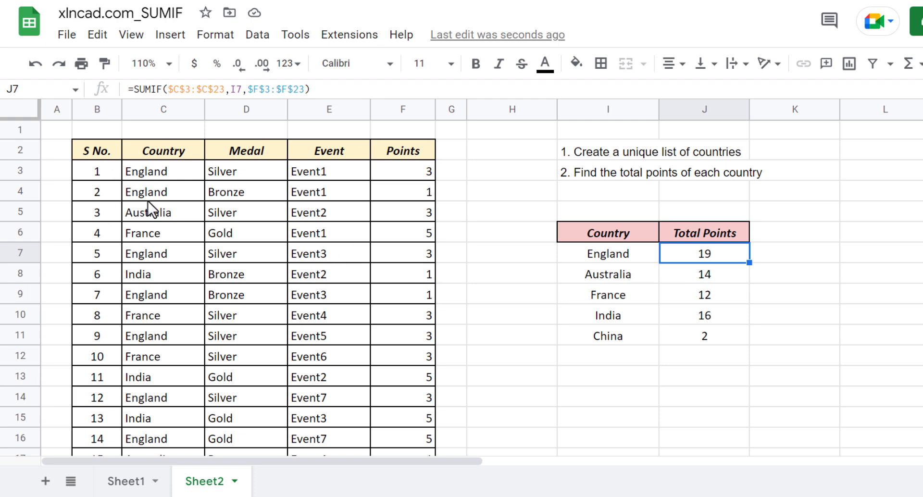
Create a filter on the whole medal table B2:F23.
{"action": "left_click", "coordinate": [115, 150]}
{"action": "key", "text": "ctrl+a"}
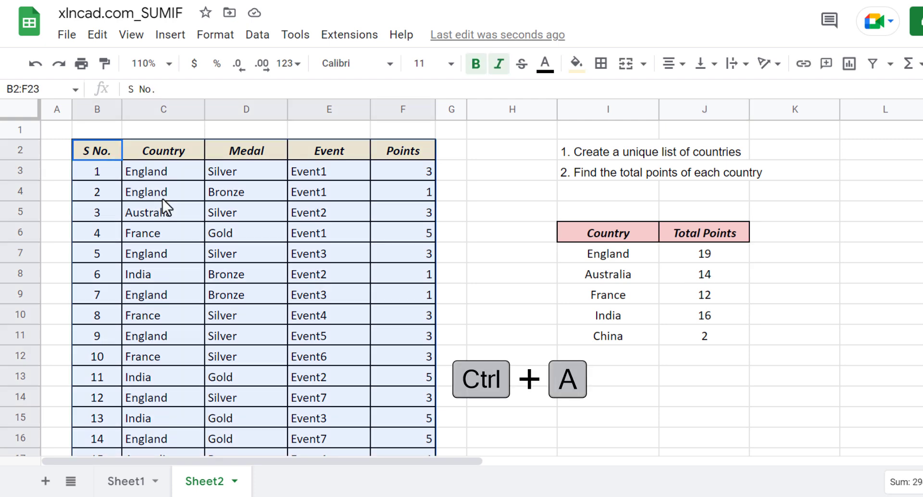
{"action": "left_click", "coordinate": [263, 39]}
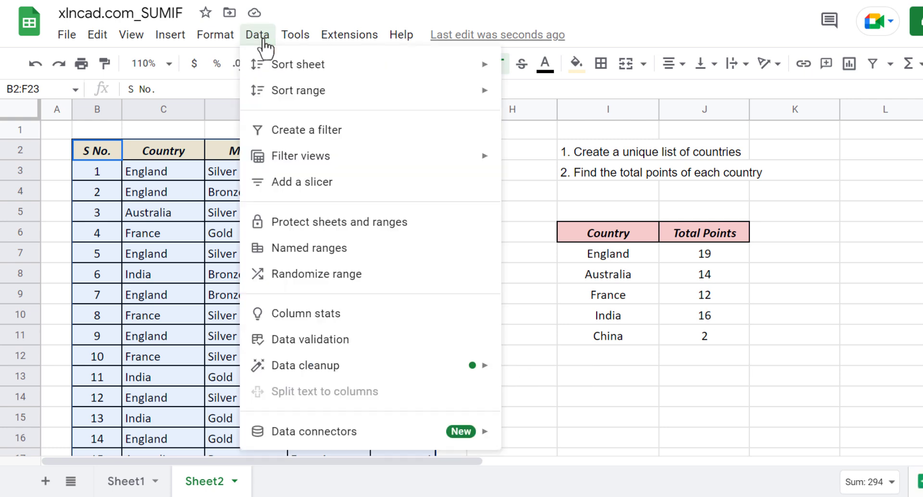
{"action": "left_click", "coordinate": [325, 136]}
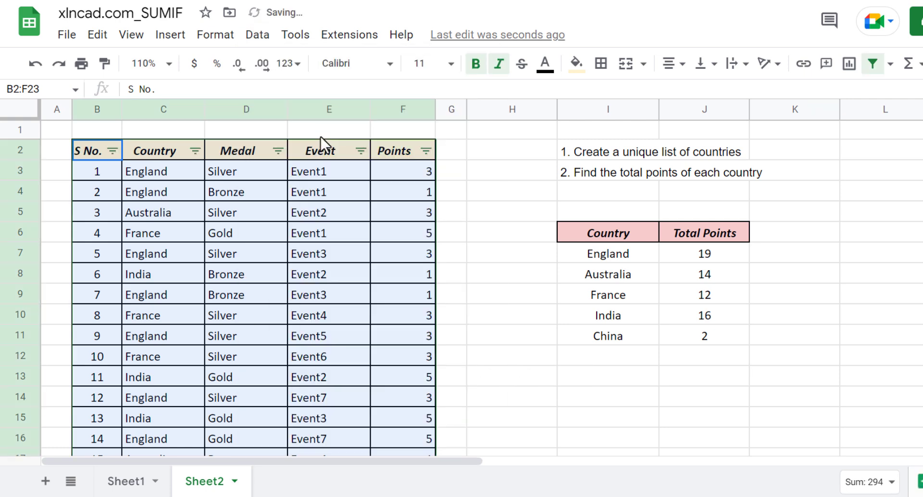
Filter the Country column to France only and check the sum of its points.
{"action": "left_click", "coordinate": [195, 151]}
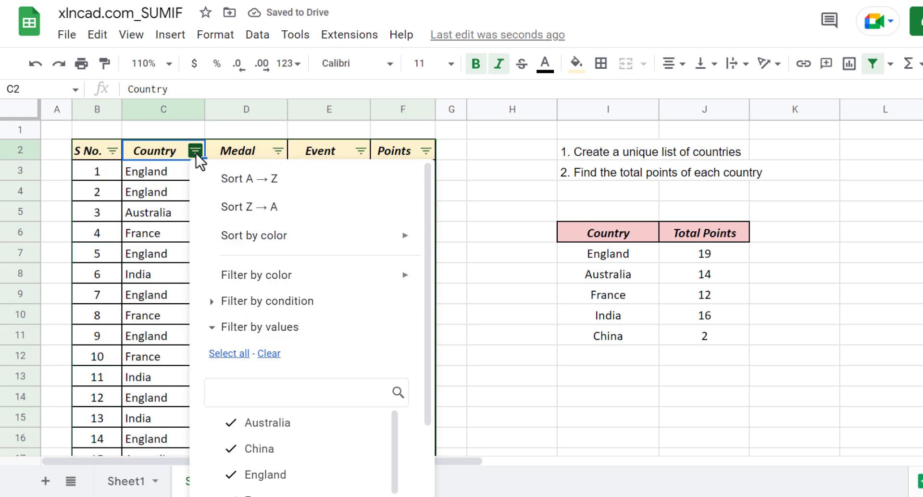
{"action": "scroll", "coordinate": [269, 351], "scroll_direction": "down", "scroll_amount": 2}
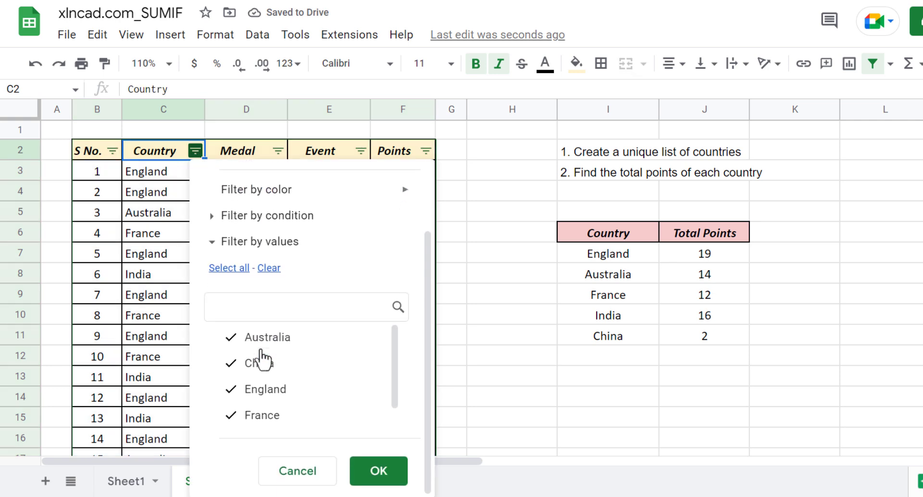
{"action": "left_click", "coordinate": [269, 268]}
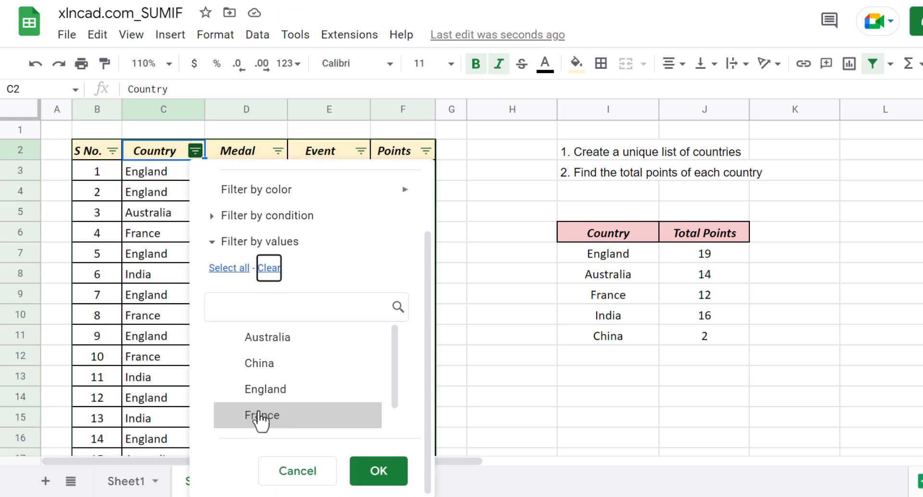
{"action": "left_click", "coordinate": [285, 416]}
{"action": "left_click", "coordinate": [380, 471]}
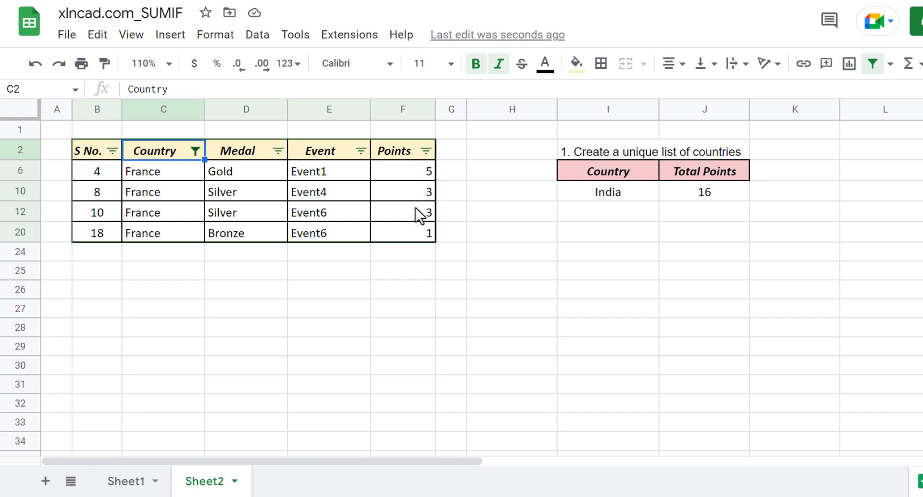
{"action": "left_click_drag", "start_coordinate": [410, 171], "coordinate": [409, 233]}
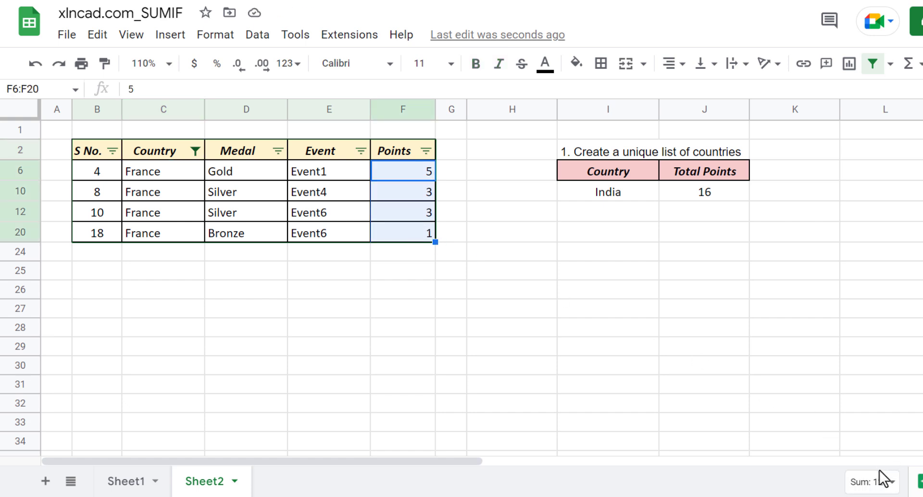
Show all countries in the table again and check France's total points formula in J9.
{"action": "left_click", "coordinate": [195, 152]}
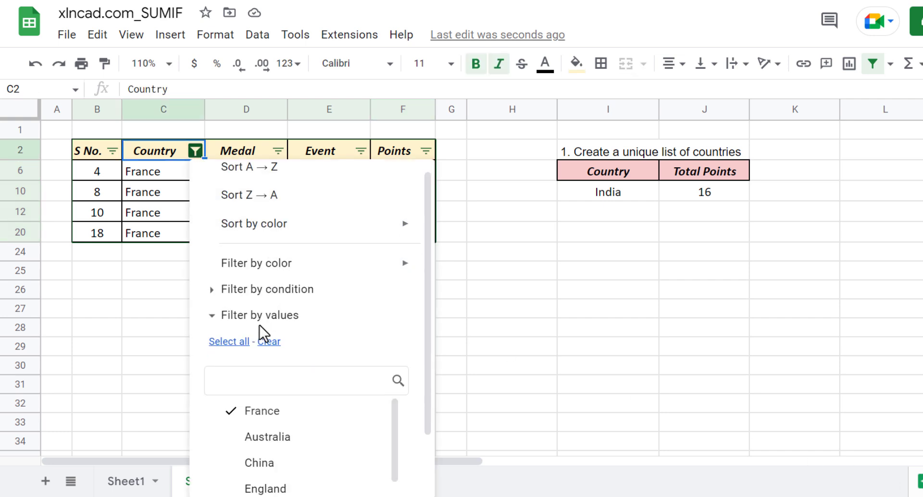
{"action": "scroll", "coordinate": [264, 332], "scroll_direction": "down", "scroll_amount": 2}
{"action": "left_click", "coordinate": [230, 268]}
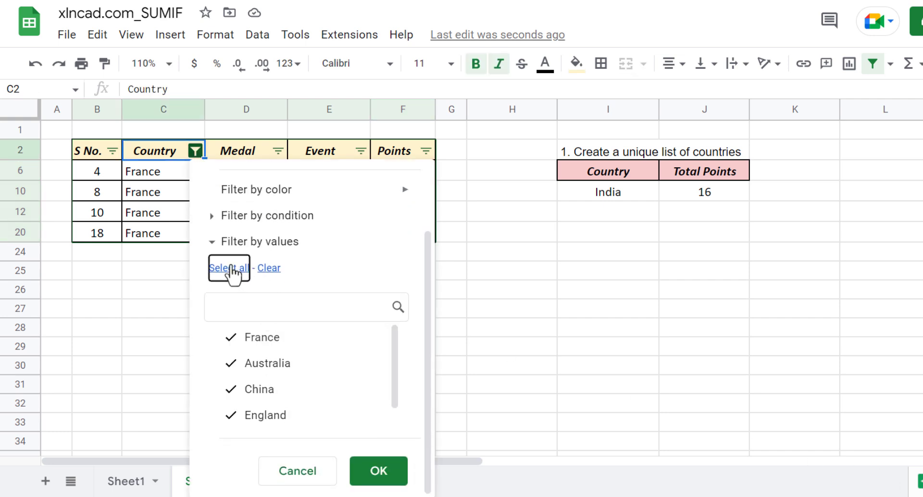
{"action": "left_click", "coordinate": [373, 466]}
{"action": "left_click", "coordinate": [704, 293]}
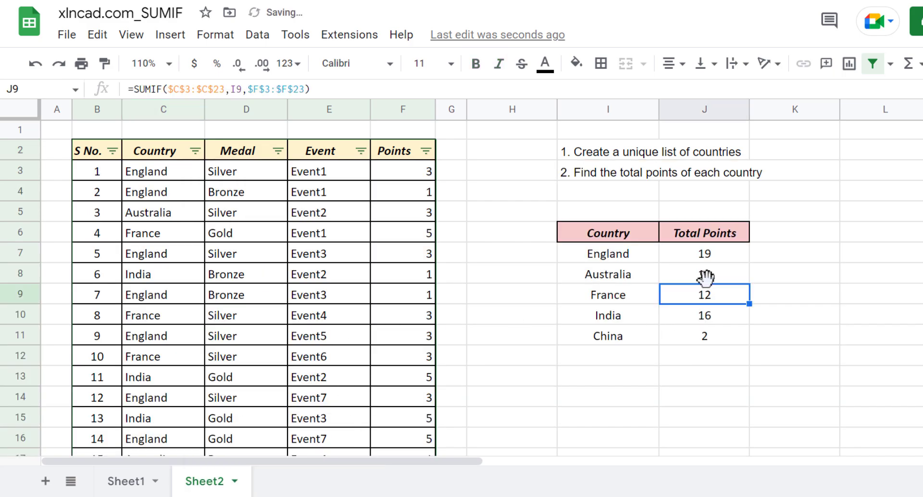